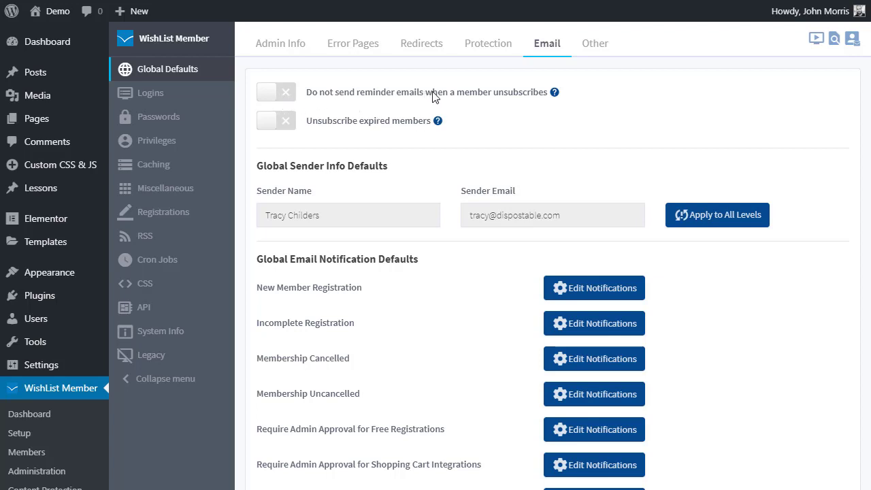
Review the email options, global sender info and global email notification defaults on the Email settings page.
mouse_move(554, 93)
mouse_move(435, 127)
scroll(570, 131, "down", 1)
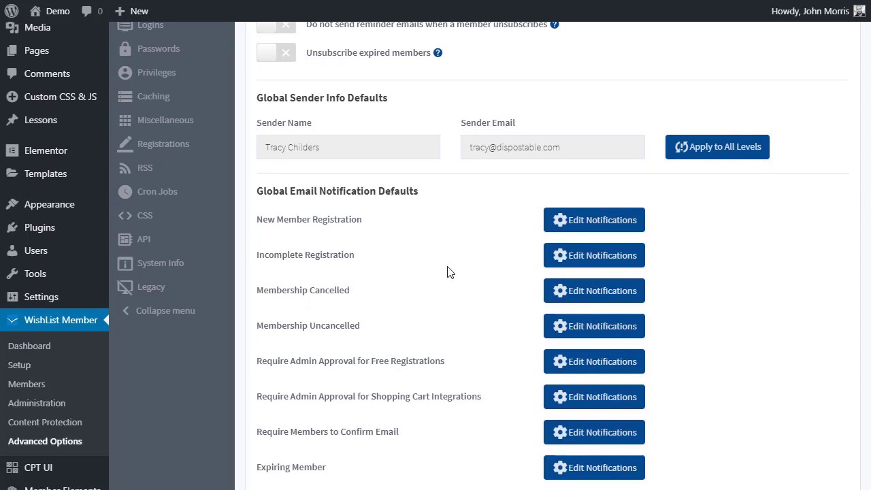
scroll(446, 272, "up", 1)
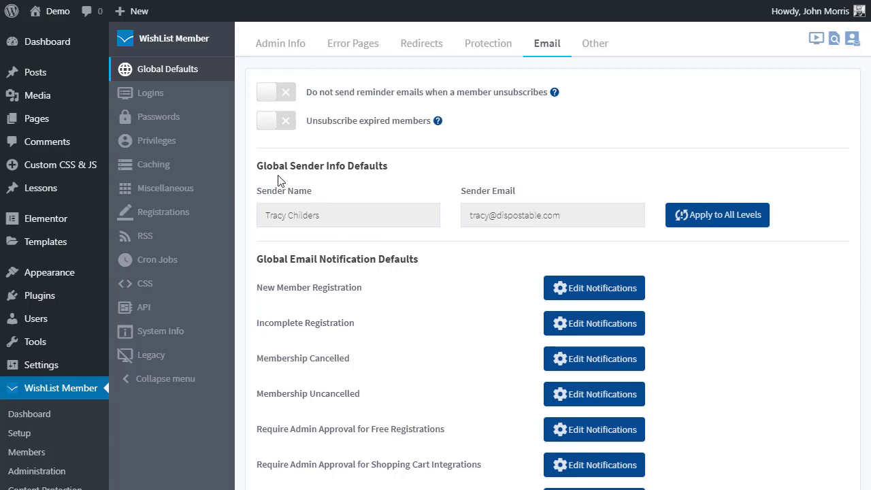
left_click_drag(258, 168, 416, 167)
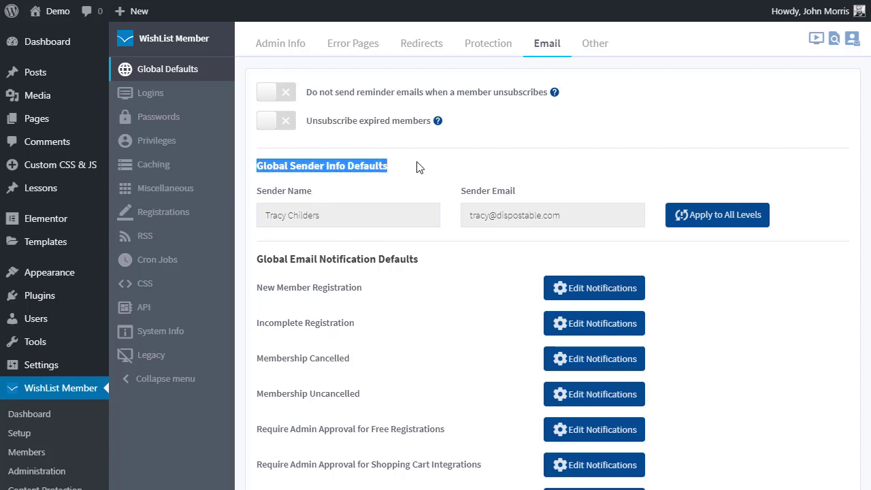
left_click(419, 168)
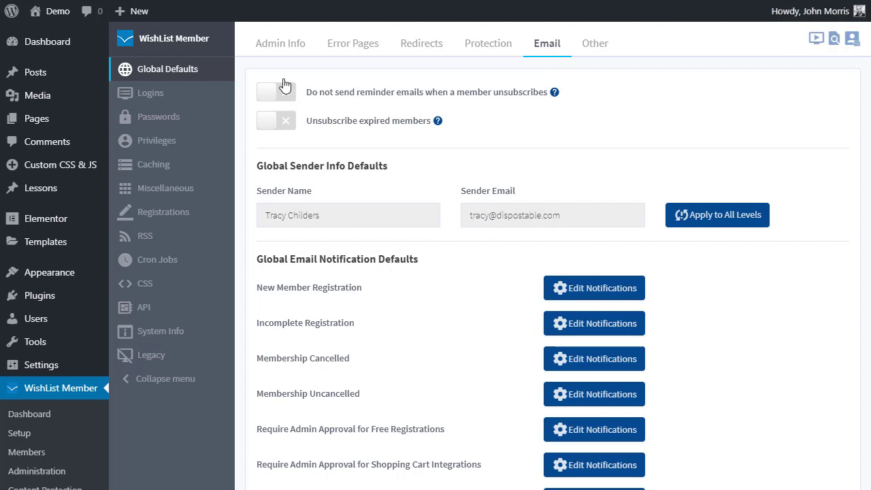
Open the Admin Info settings in a new browser tab and inspect the administrator's name and email fields.
right_click(284, 52)
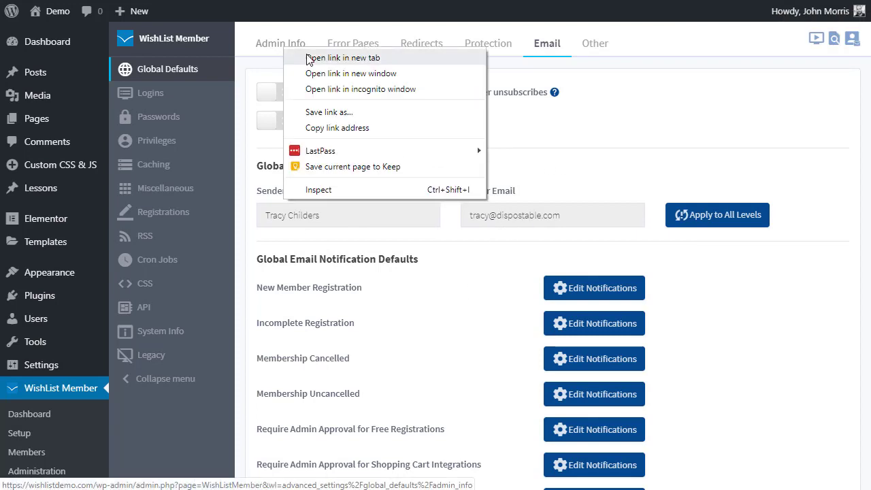
left_click(295, 58)
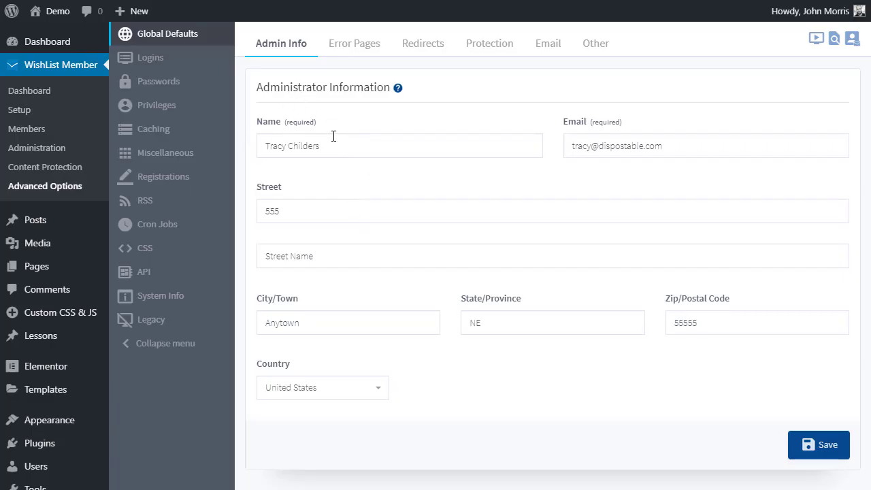
left_click(333, 145)
left_click(654, 145)
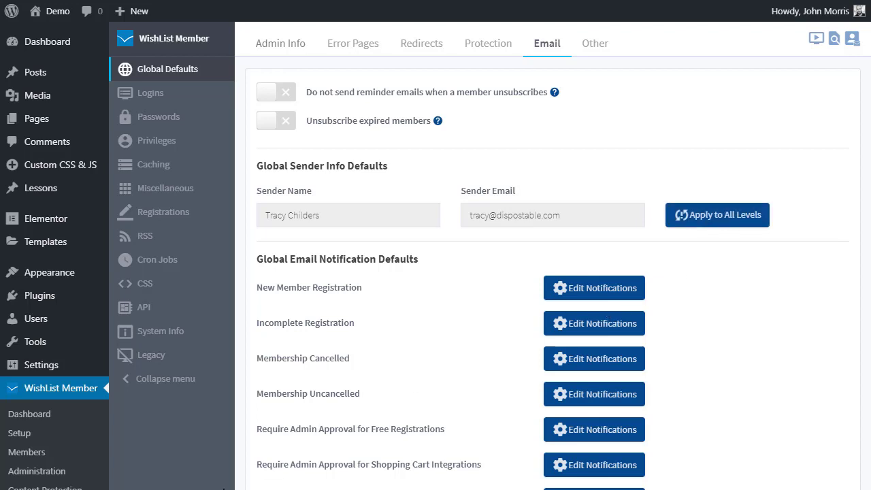
Open the membership level setup in a new browser tab and bring up the Platinum level's New Member Registration notification for editing.
right_click(27, 435)
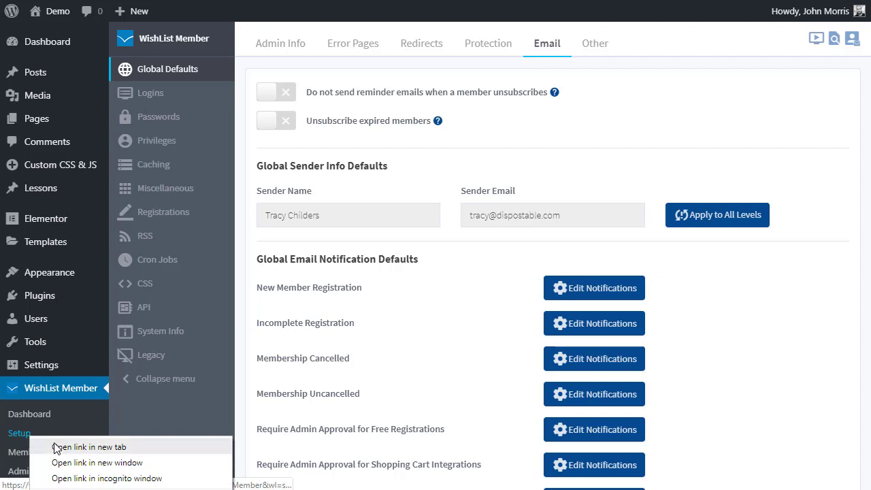
left_click(56, 447)
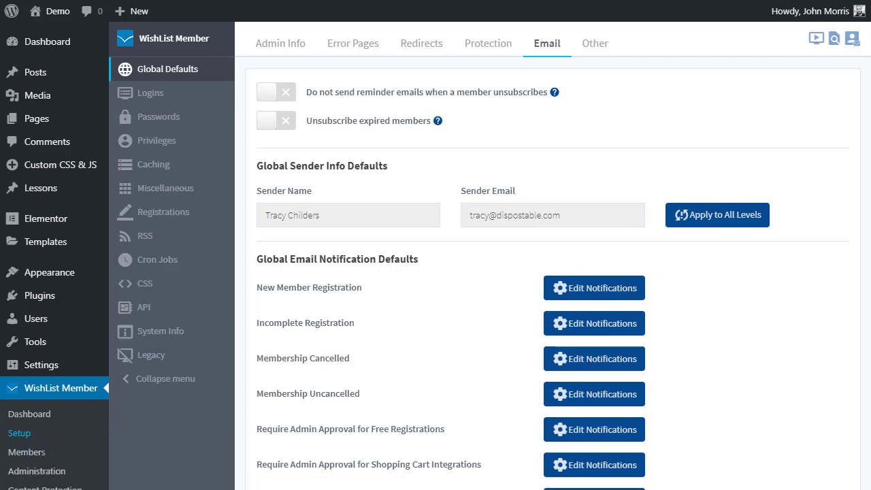
key("ctrl+Tab")
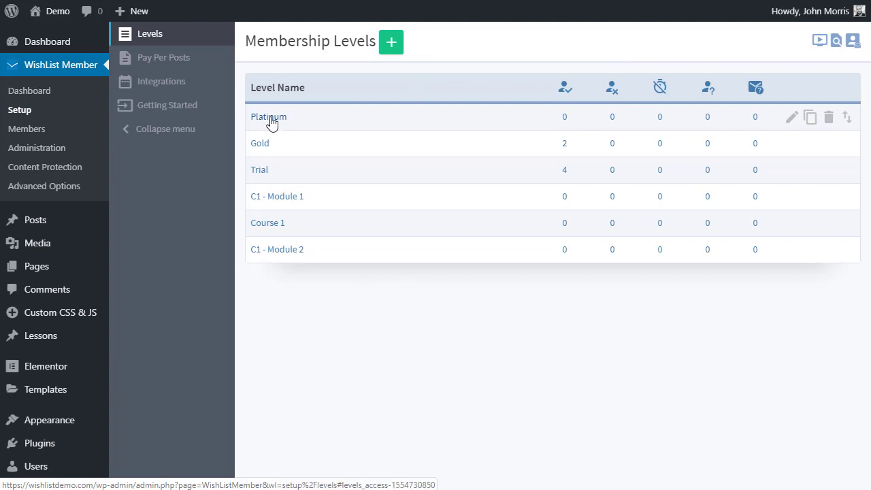
left_click(270, 122)
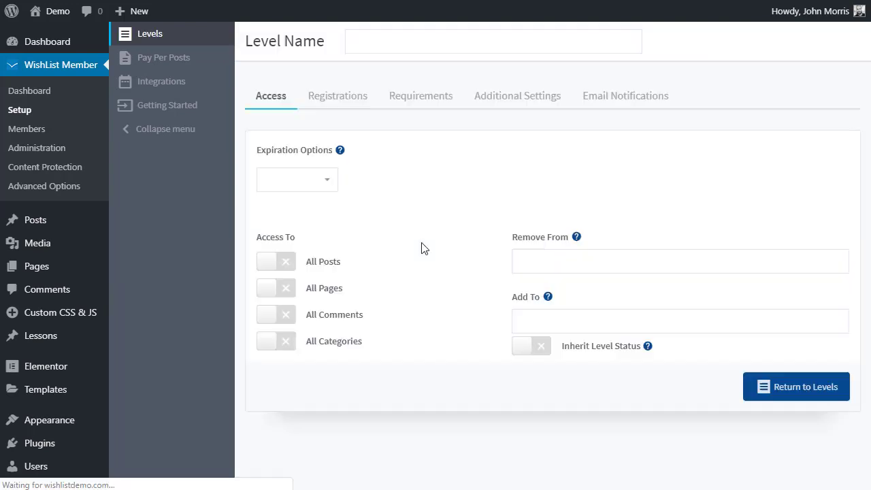
left_click(643, 99)
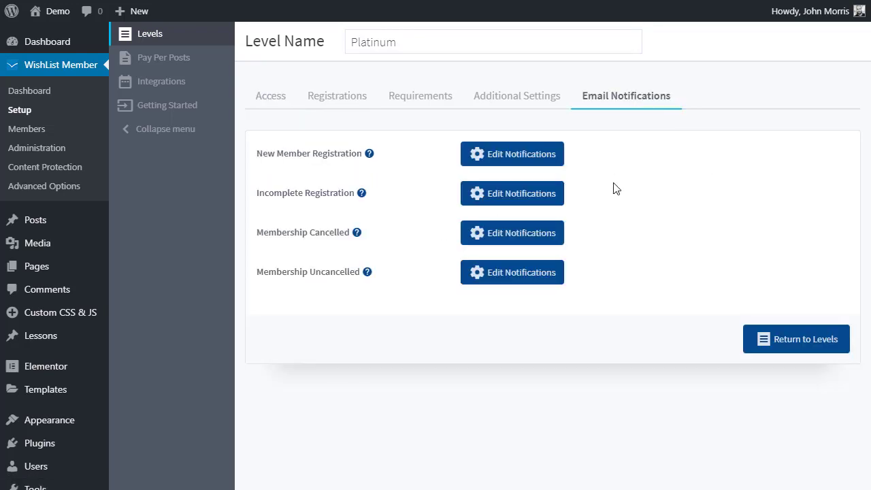
left_click(498, 154)
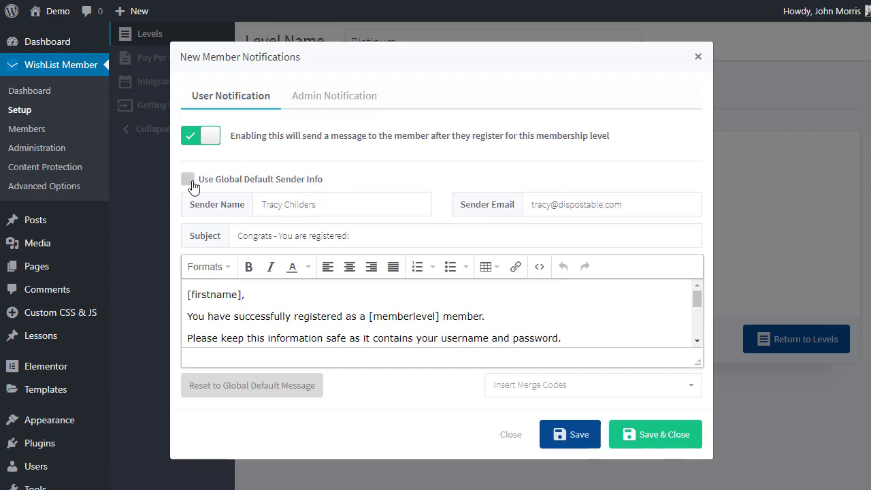
Try out a custom sender name against the global default sender info in the user notification, and close the dialog without saving.
left_click(332, 202)
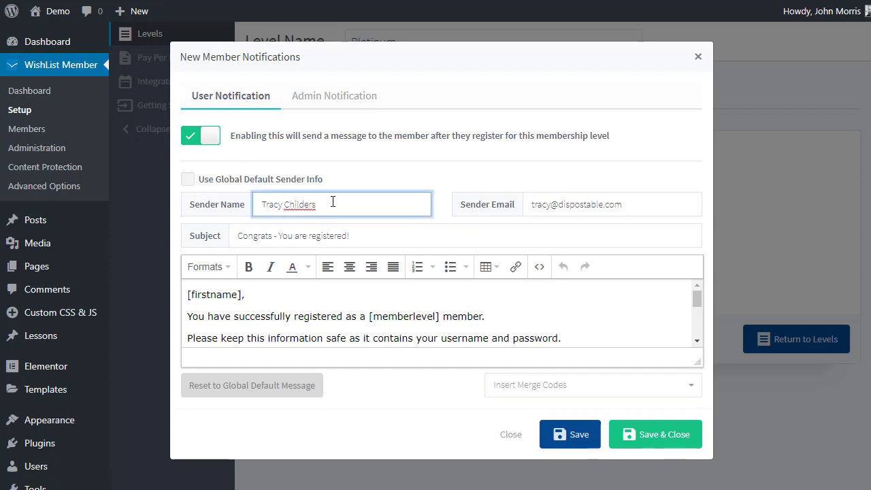
key("BackSpace")
key("BackSpace")
type("Morris")
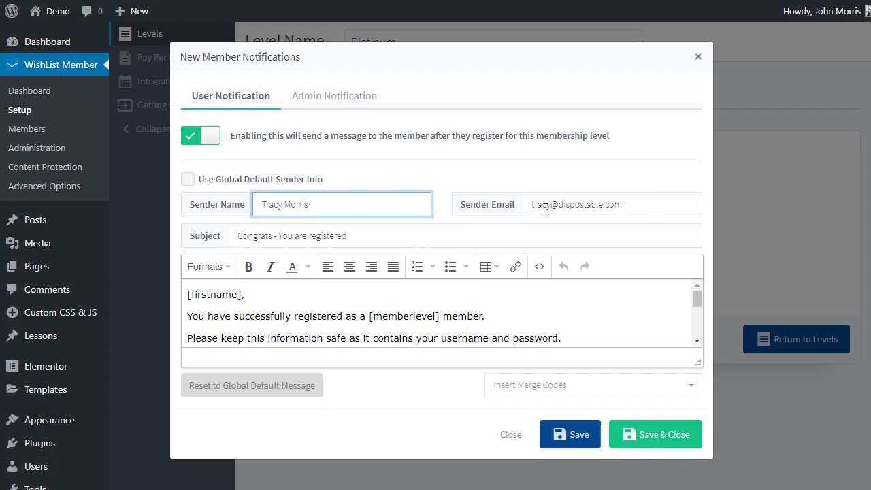
left_click(187, 181)
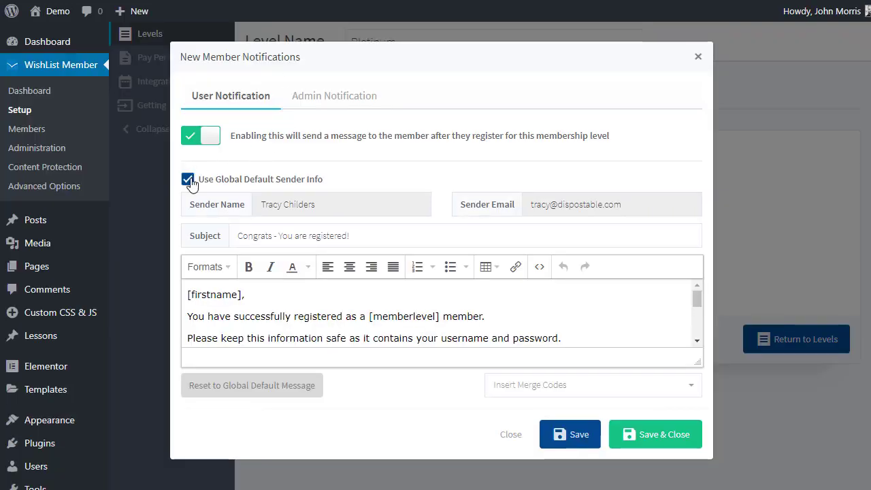
left_click(188, 179)
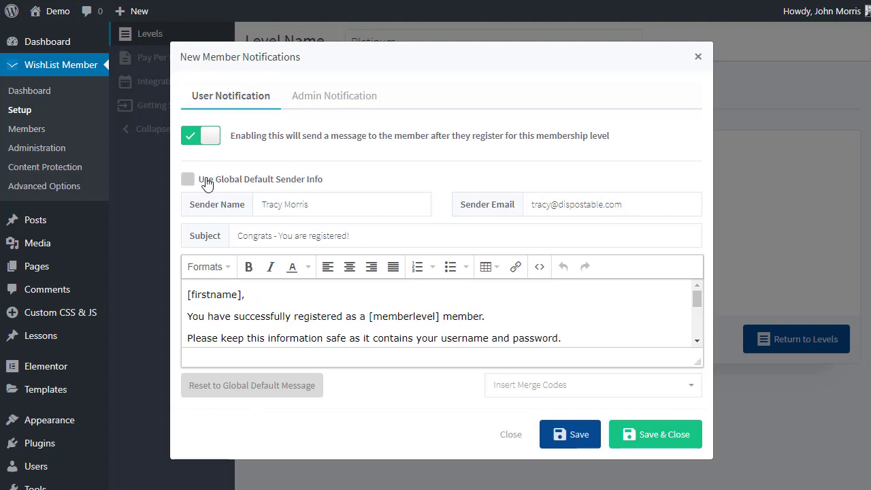
left_click(697, 57)
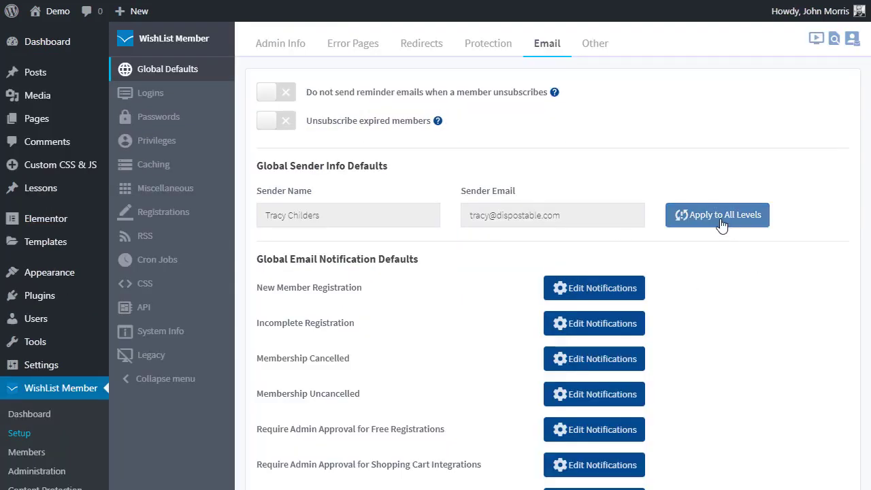
Apply the global sender info defaults to all levels and check the Platinum level's new member user and admin notifications.
left_click(721, 224)
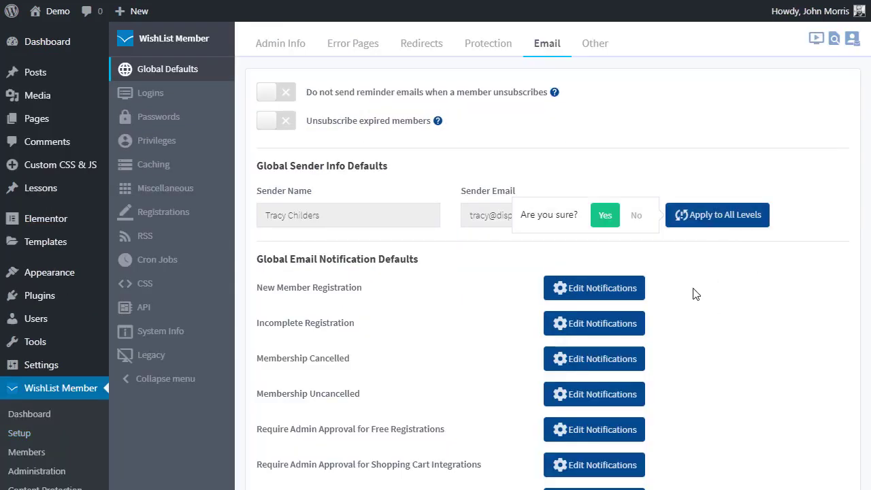
left_click(609, 219)
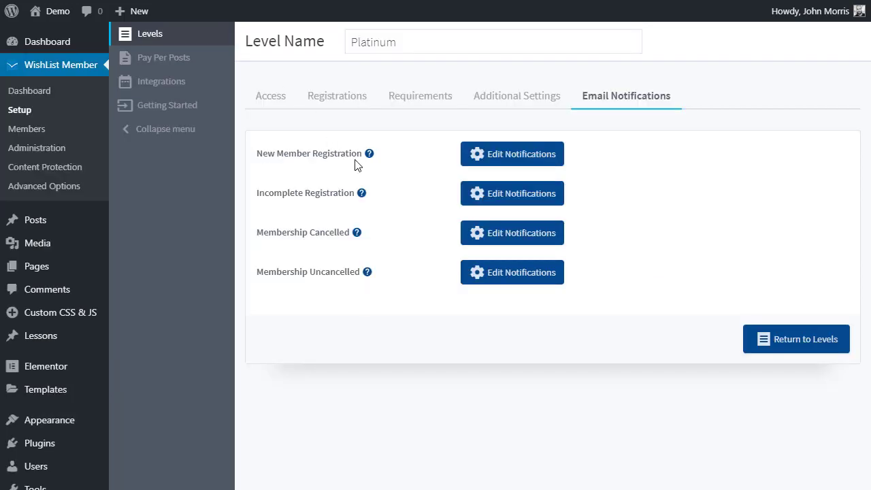
left_click(47, 0)
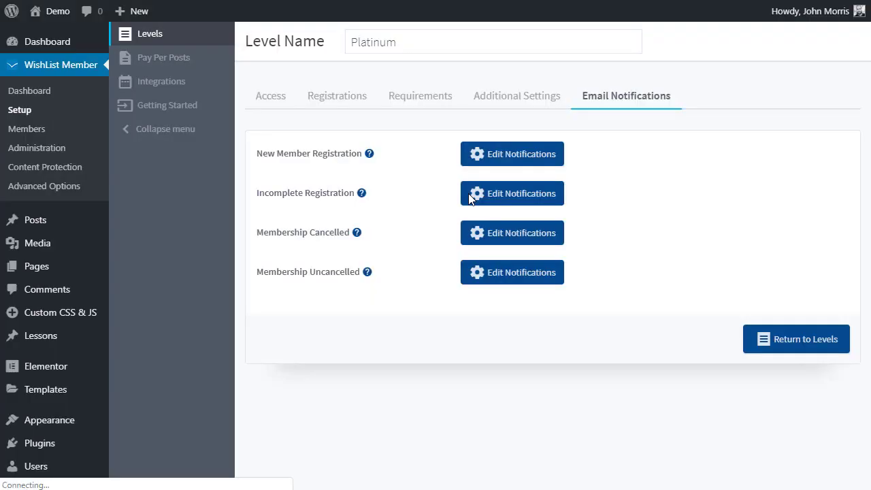
left_click(507, 155)
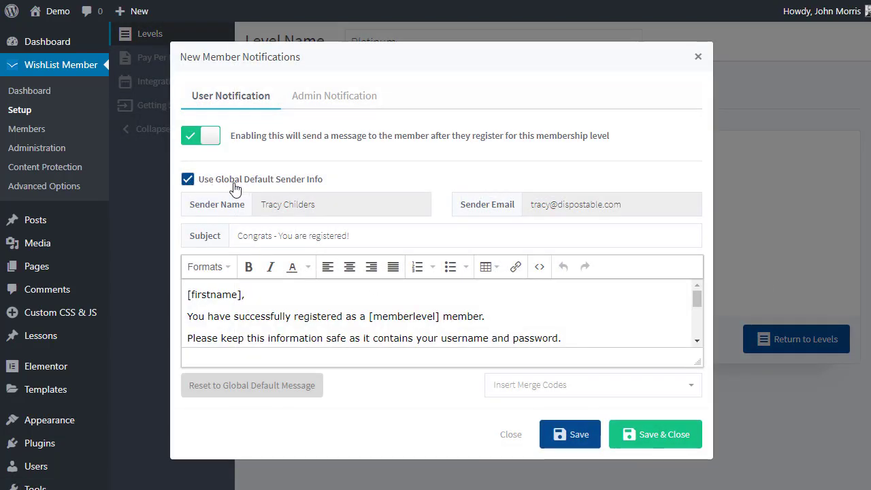
left_click(321, 100)
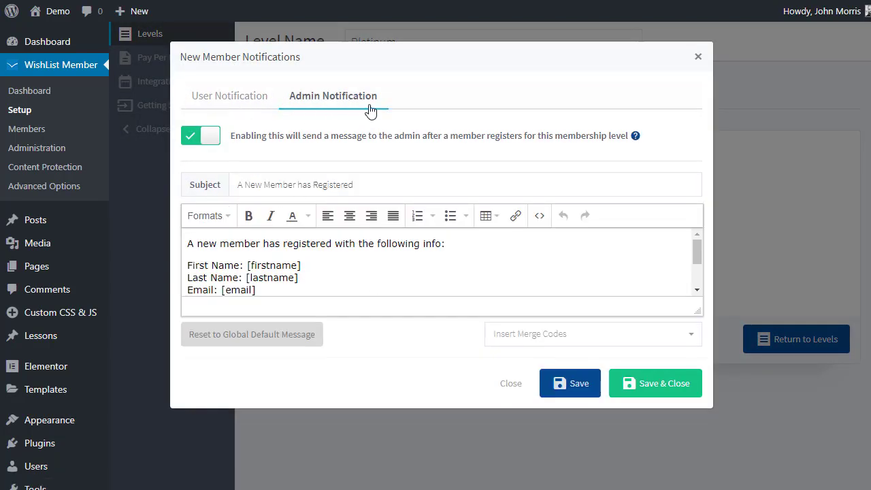
left_click(203, 97)
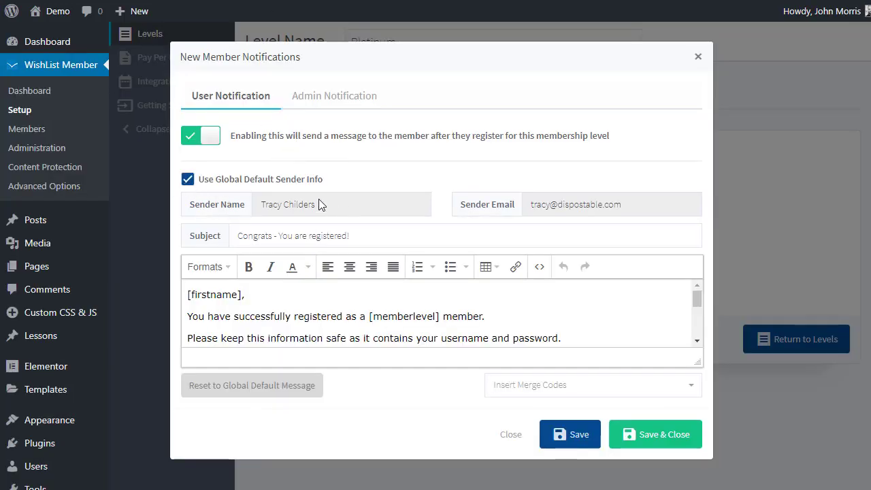
Turn off Use Global Default Sender Info in the Platinum level's new member user notification and save it.
left_click(187, 179)
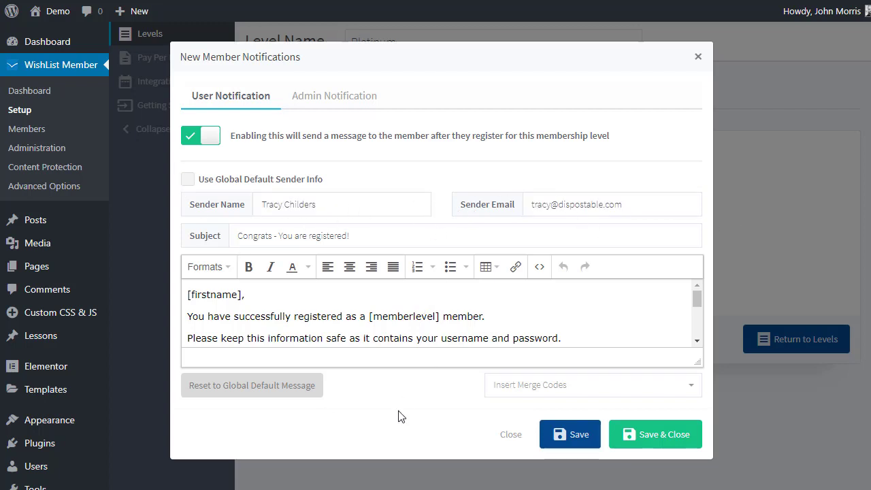
left_click(672, 444)
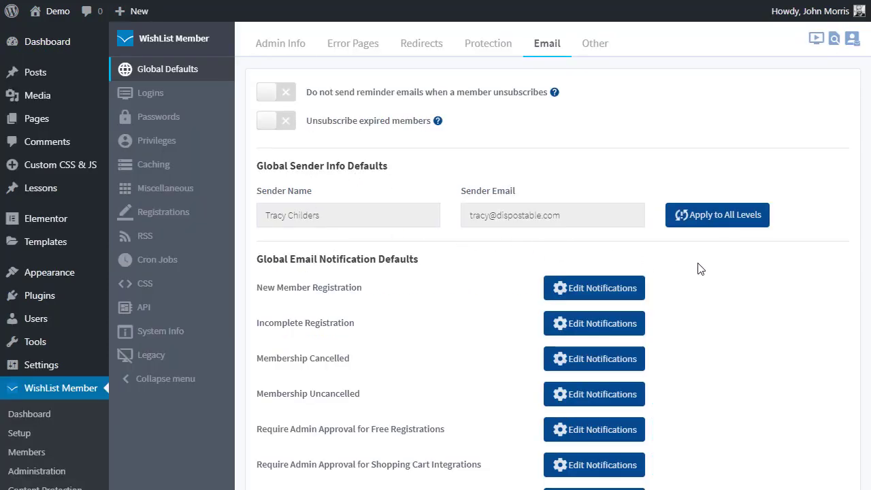
Enlarge the message editor in the Platinum level's new member user notification and examine the message text and its merge codes.
scroll(697, 269, "down", 3)
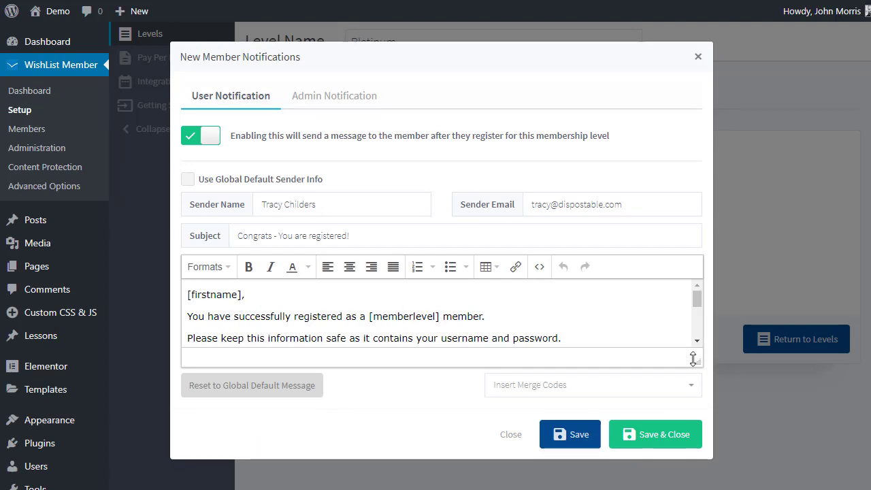
left_click_drag(695, 361, 692, 414)
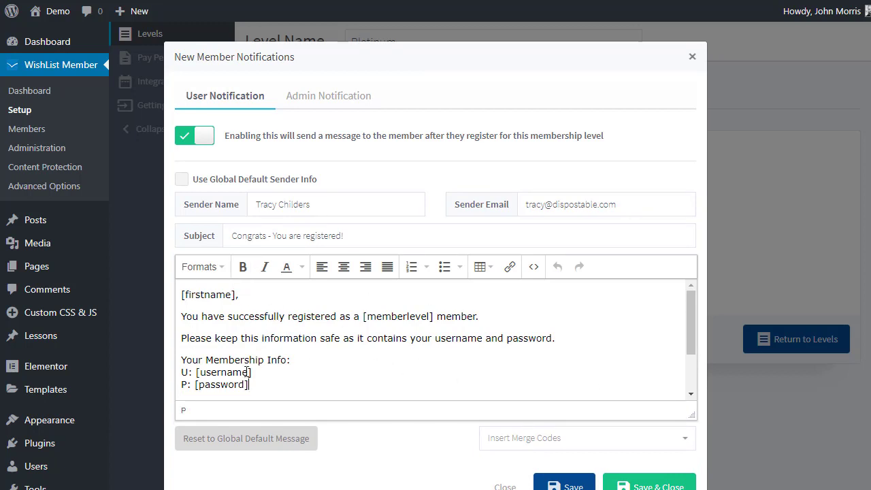
left_click_drag(248, 384, 178, 294)
left_click(385, 357)
left_click_drag(282, 375, 217, 315)
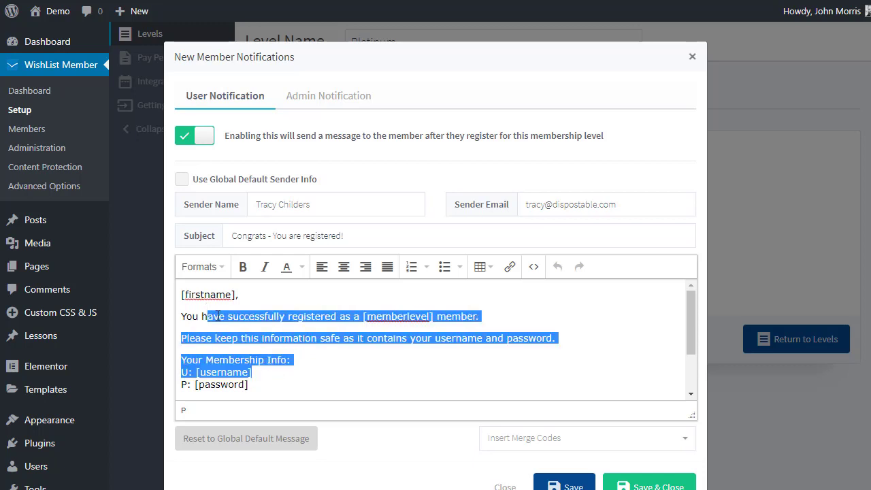
left_click(422, 379)
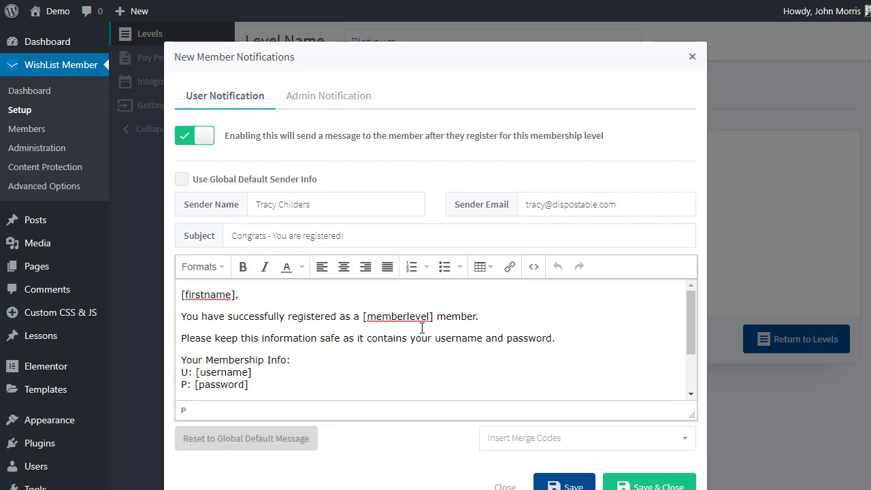
left_click_drag(271, 389, 174, 289)
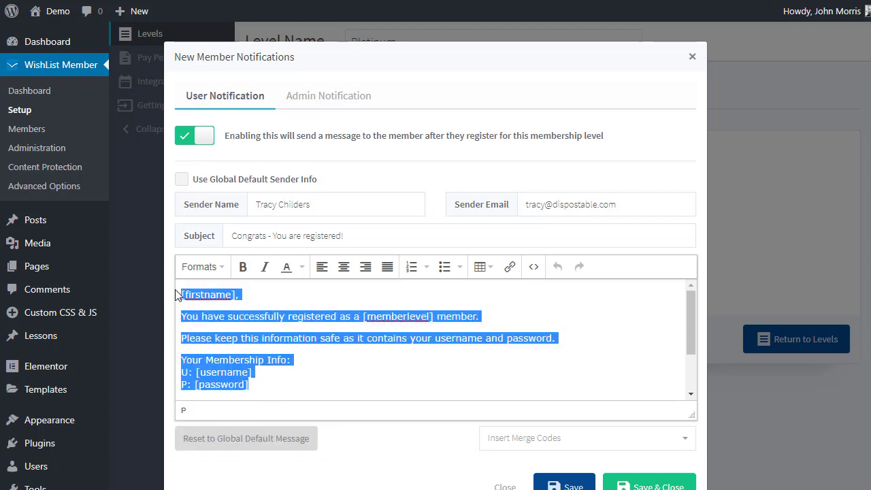
left_click(332, 347)
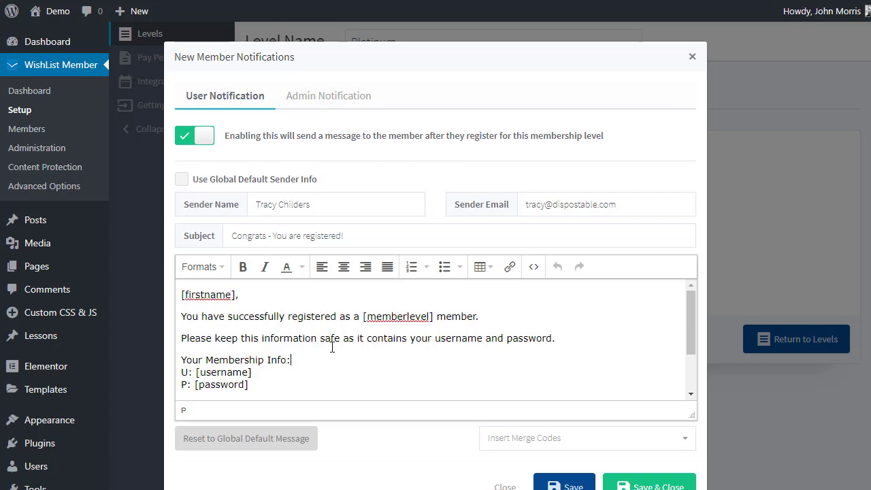
left_click_drag(249, 385, 183, 285)
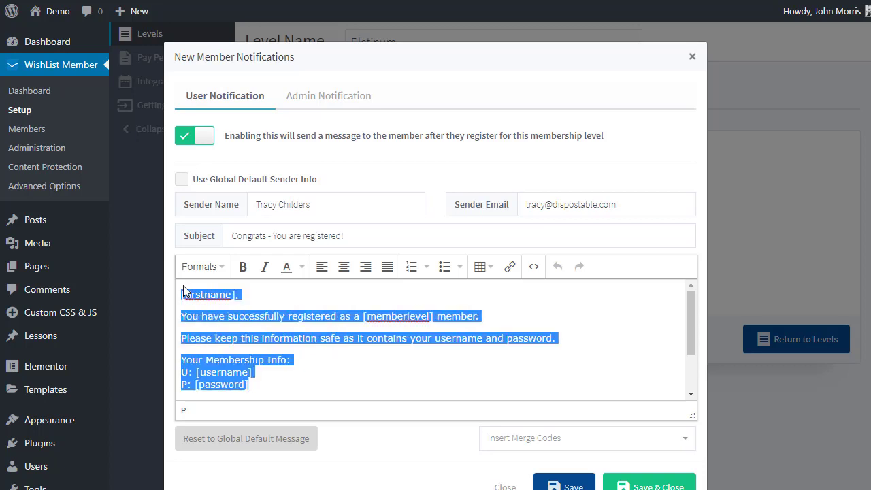
left_click(342, 338)
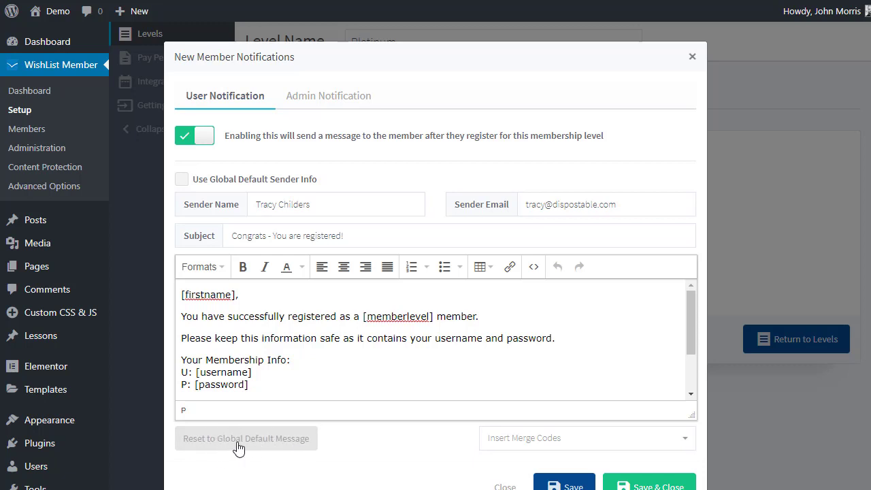
left_click_drag(288, 381, 283, 338)
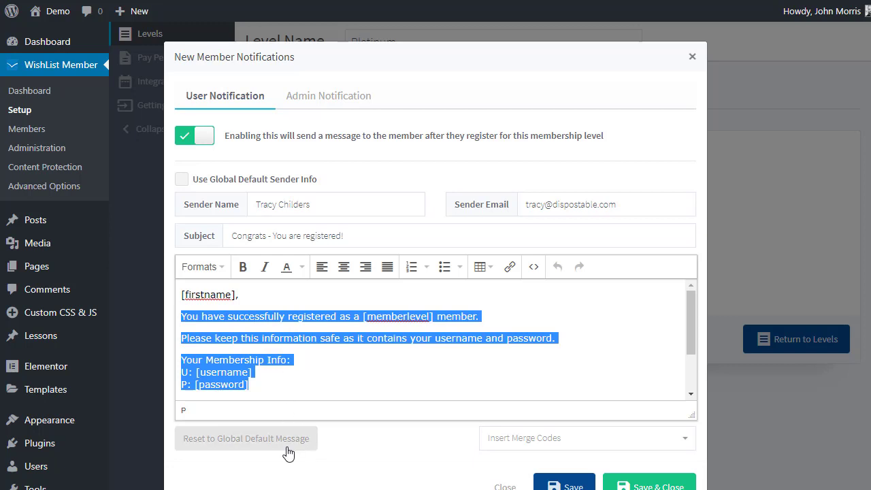
Open the global default New Member Registration notification, enlarge its message editor and examine the user message text.
left_click(364, 441)
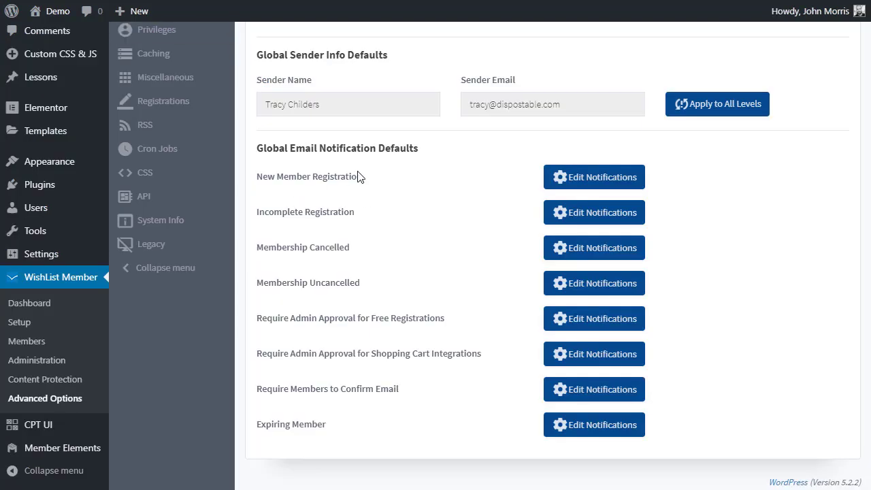
left_click_drag(218, 326, 394, 442)
left_click(345, 155)
left_click(615, 181)
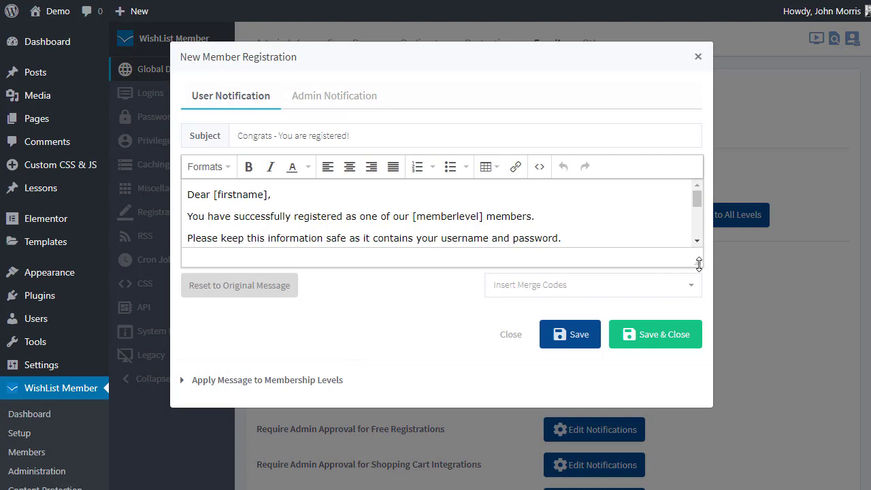
left_click_drag(694, 262, 674, 384)
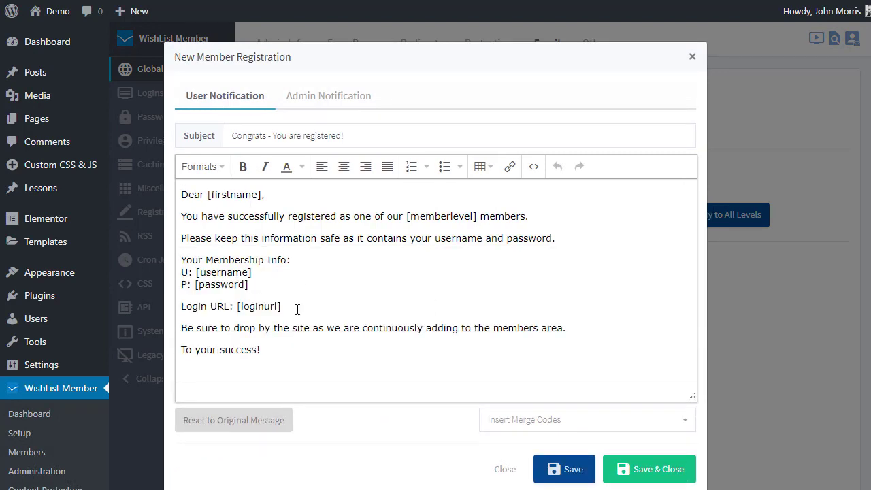
left_click_drag(267, 347, 183, 190)
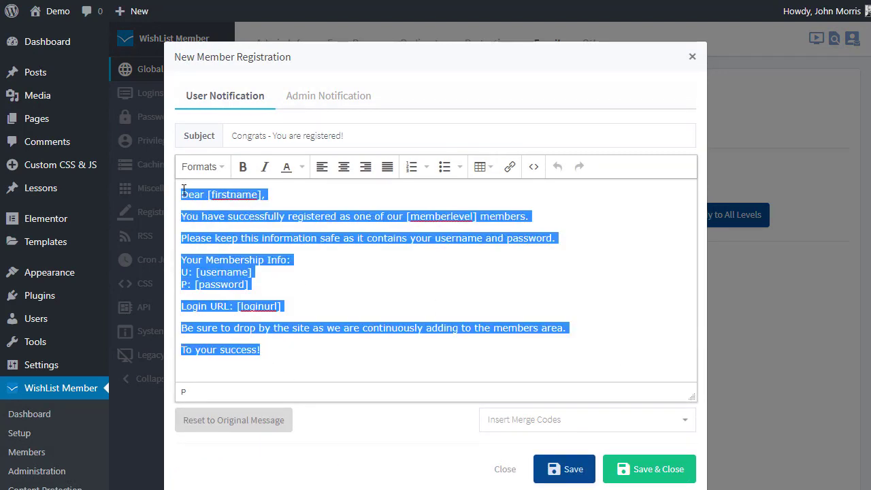
left_click(349, 296)
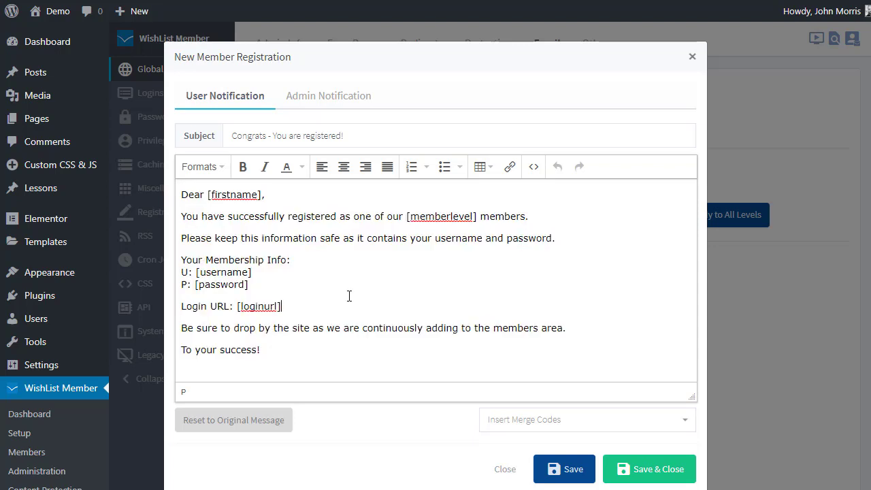
left_click_drag(278, 361, 184, 194)
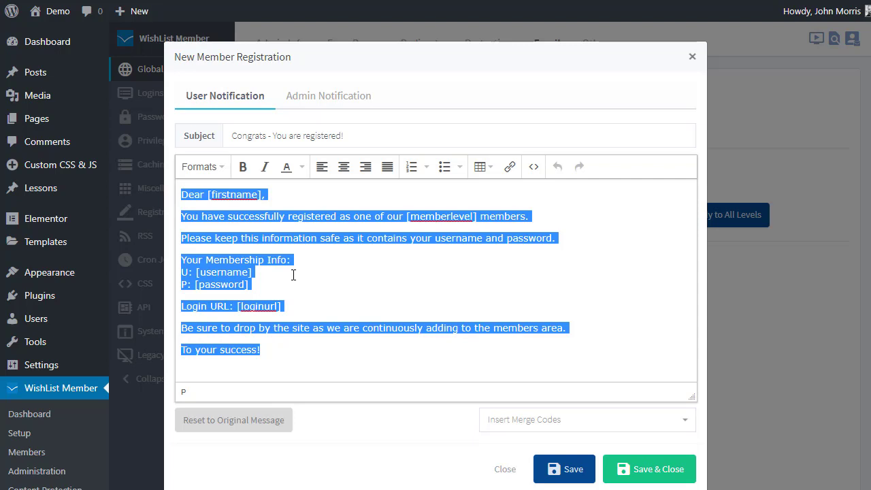
left_click(300, 347)
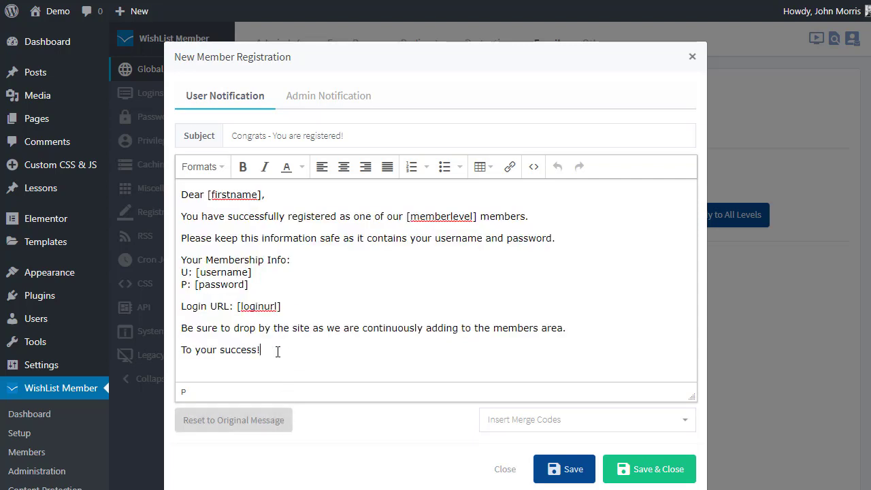
left_click_drag(278, 351, 177, 192)
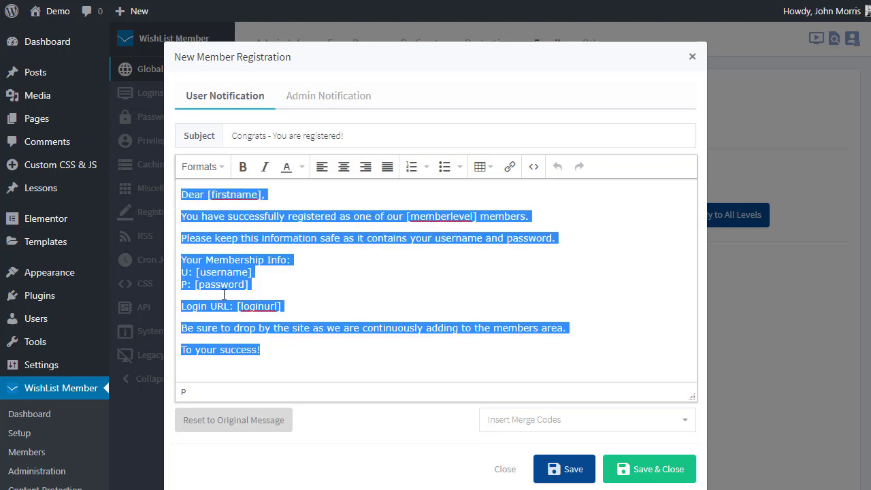
left_click(312, 350)
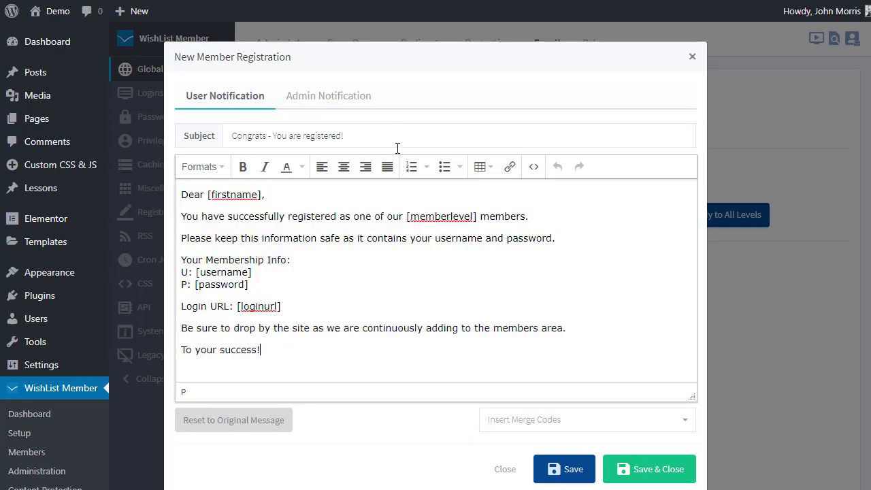
Change the global new member user notification's subject to "Congrats - You are registeredmmmmmm", save it and check the altered ending.
left_click(389, 137)
type("mmmmmm")
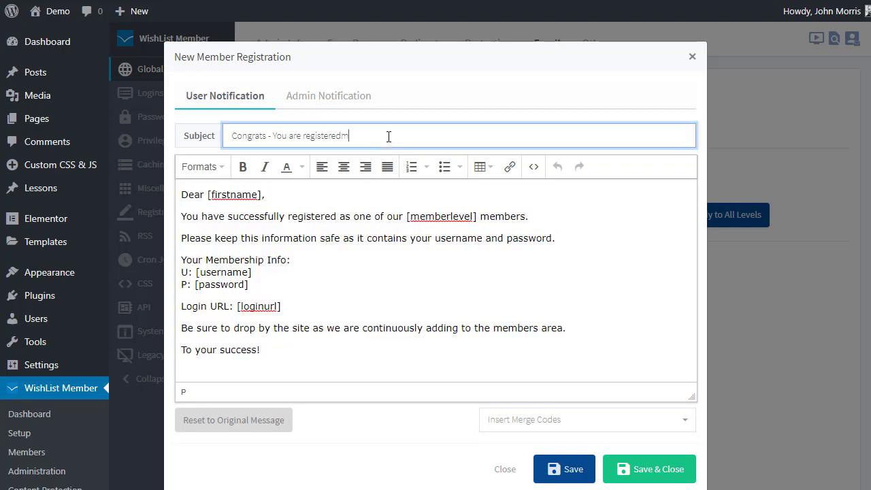
left_click(562, 472)
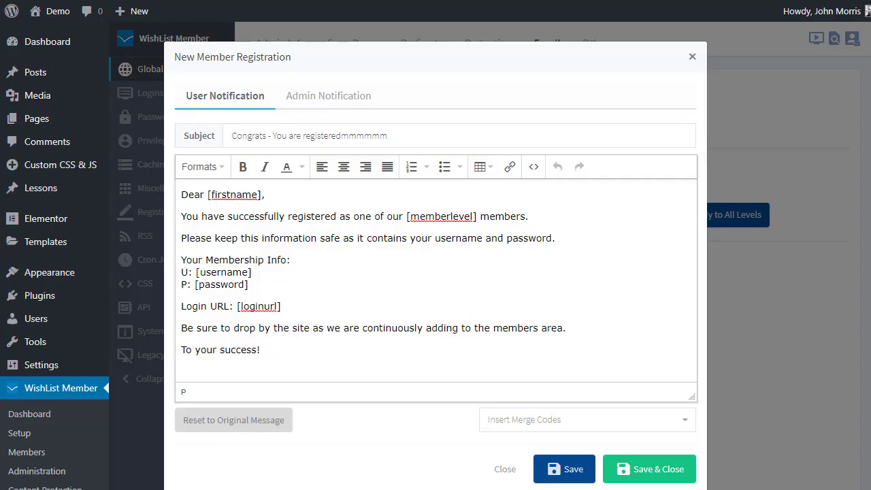
left_click_drag(344, 134, 387, 134)
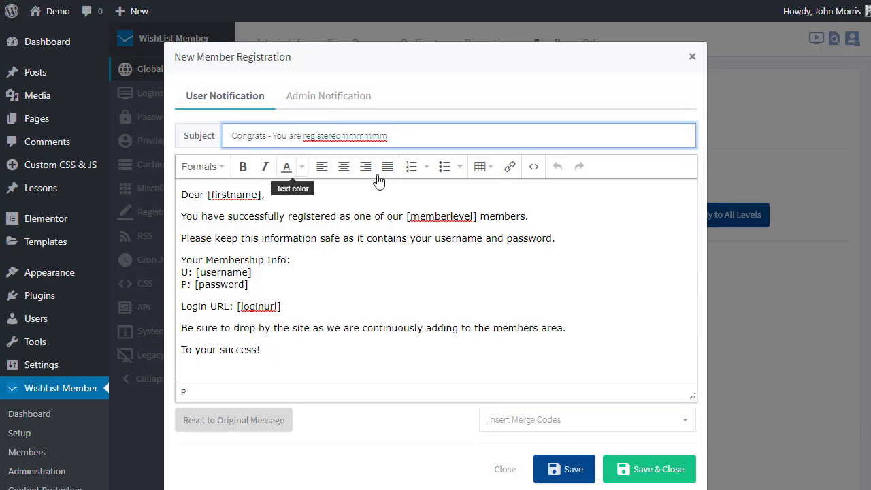
left_click_drag(342, 135, 405, 139)
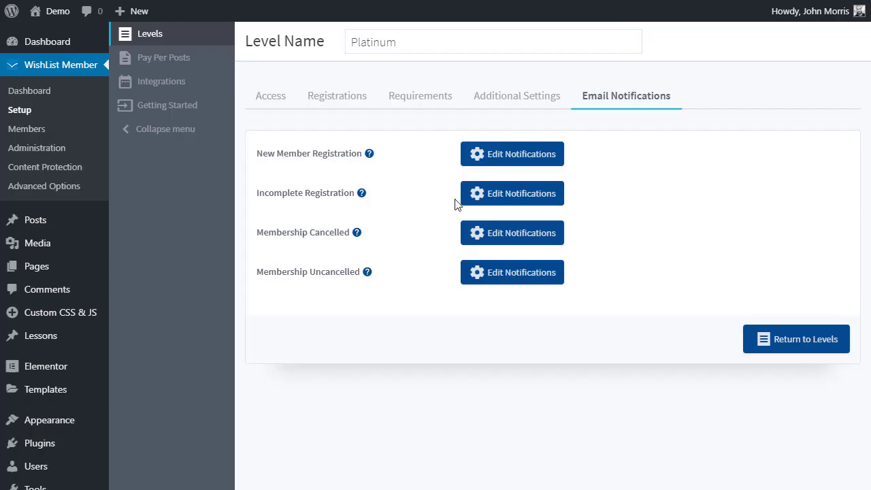
Reset the Platinum level's new member user notification to the global default message and check its subject.
left_click(477, 160)
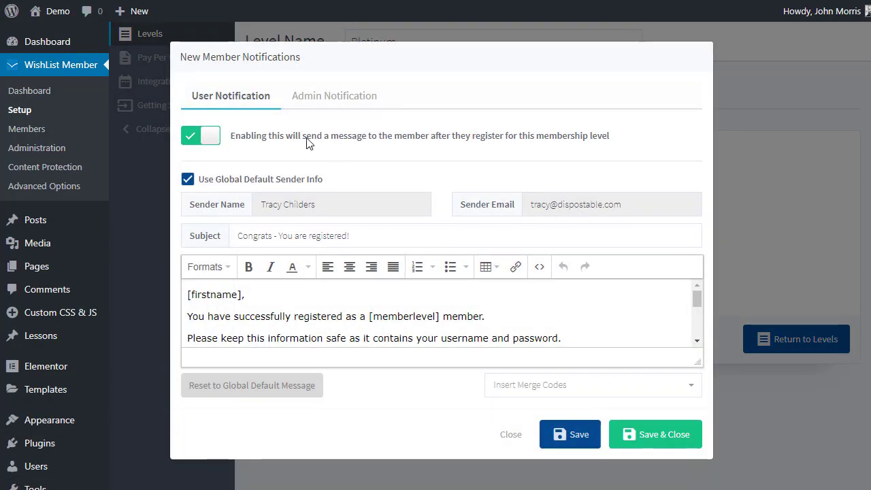
left_click(310, 384)
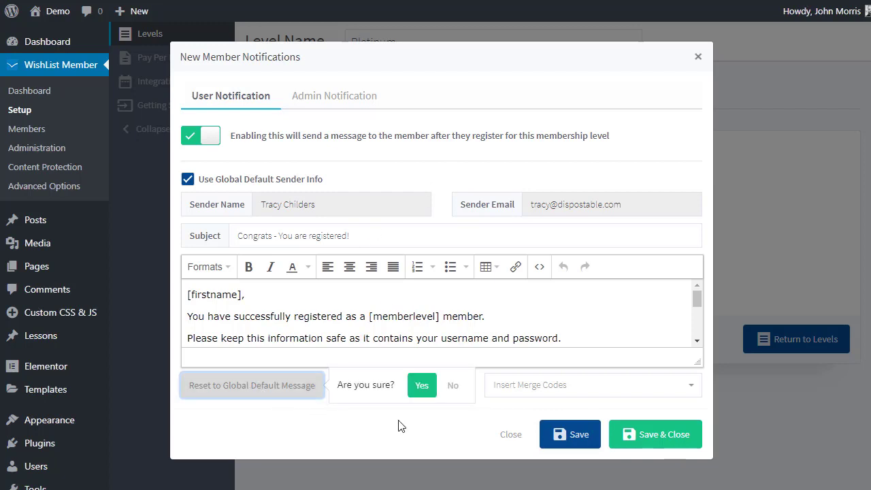
left_click(421, 385)
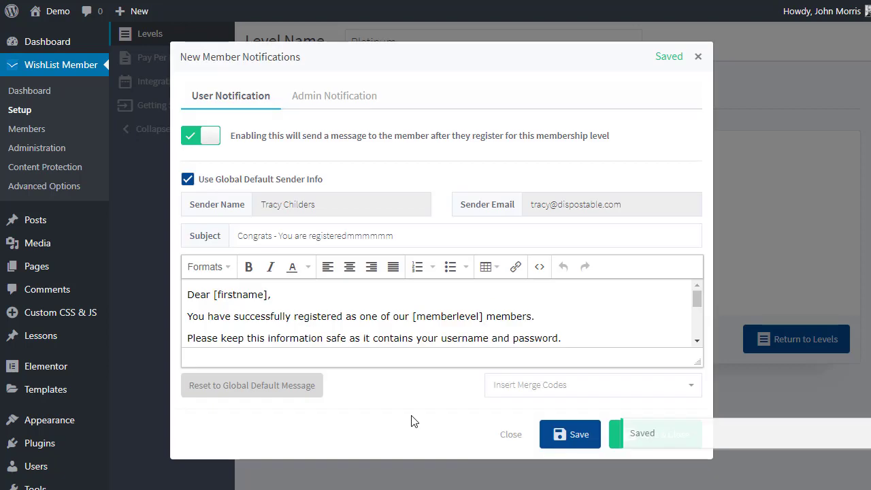
left_click_drag(347, 236, 435, 238)
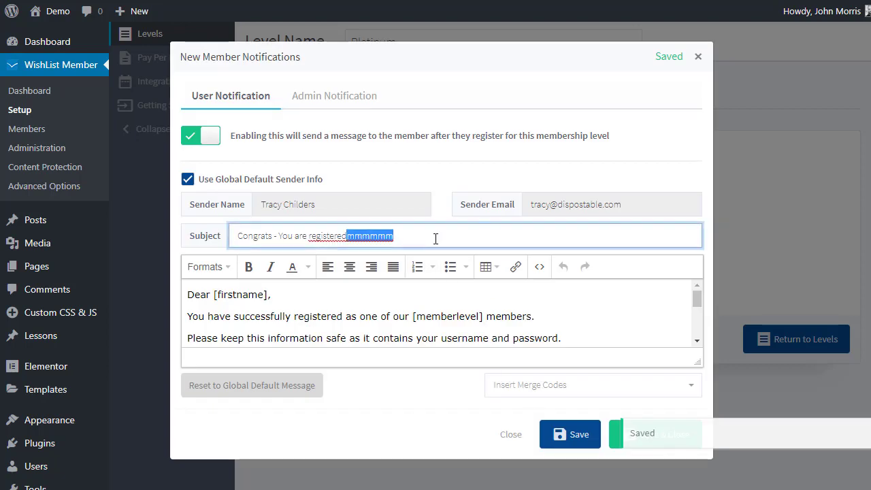
left_click(414, 423)
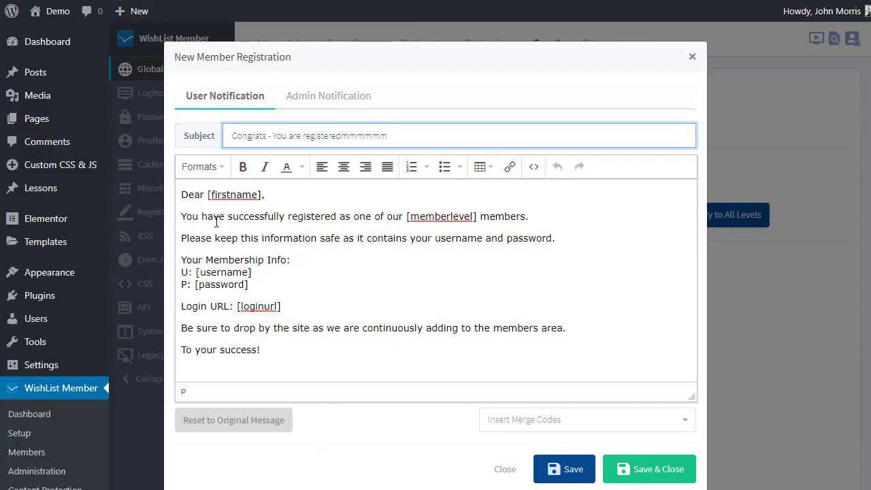
Set the global new member user notification's subject to "Congrats - You are registered" and save it.
left_click_drag(341, 135, 432, 136)
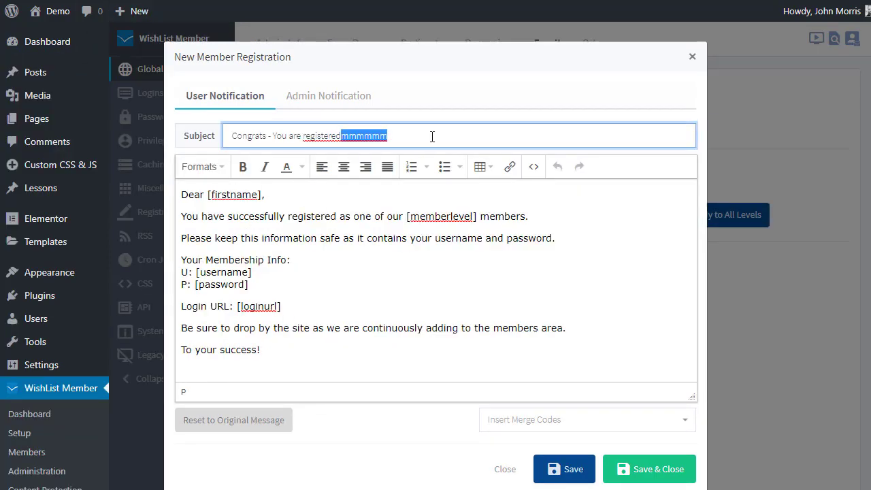
key("BackSpace")
left_click(570, 468)
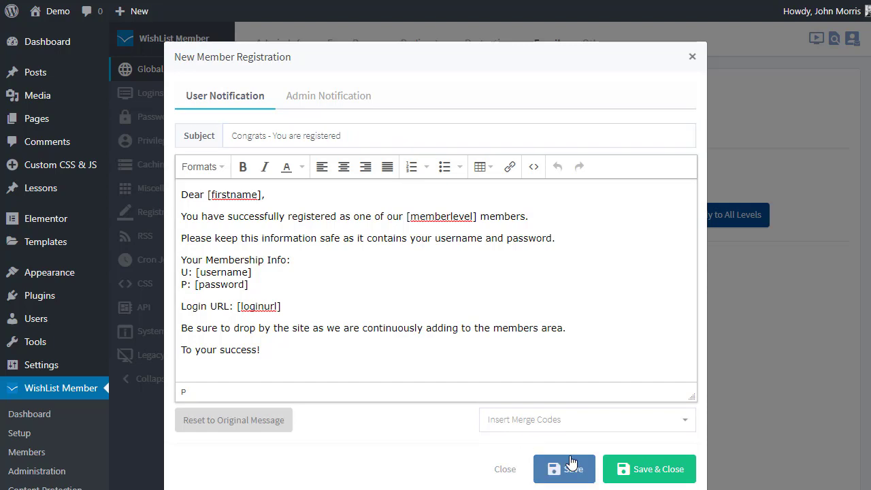
Review the global notification's Reset to Original Message option and expand Apply Message to Membership Levels to examine it.
scroll(329, 419, "down", 2)
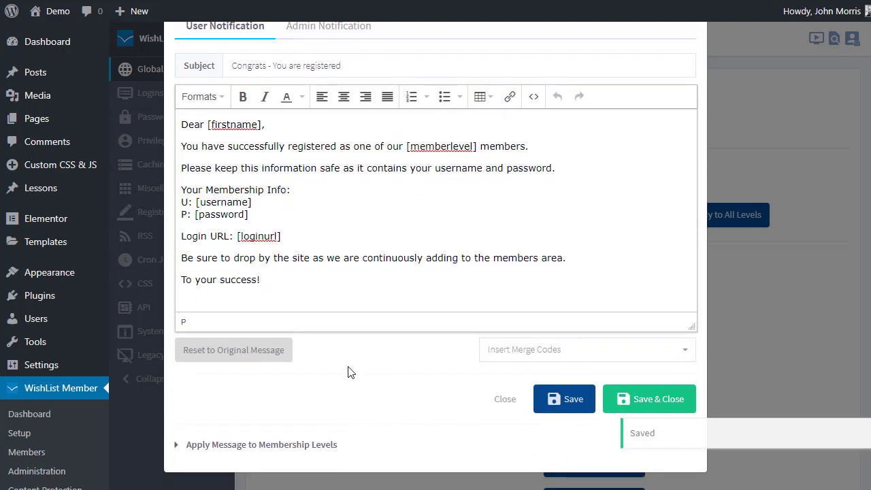
scroll(343, 372, "up", 2)
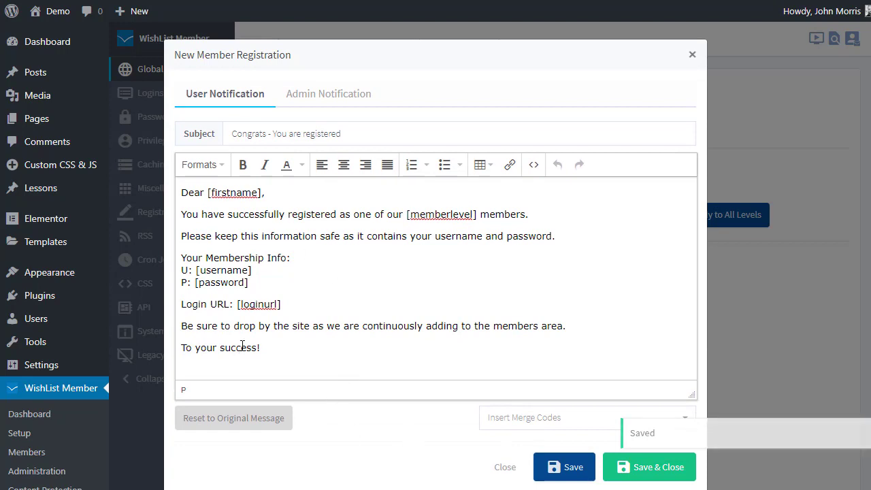
scroll(295, 346, "down", 2)
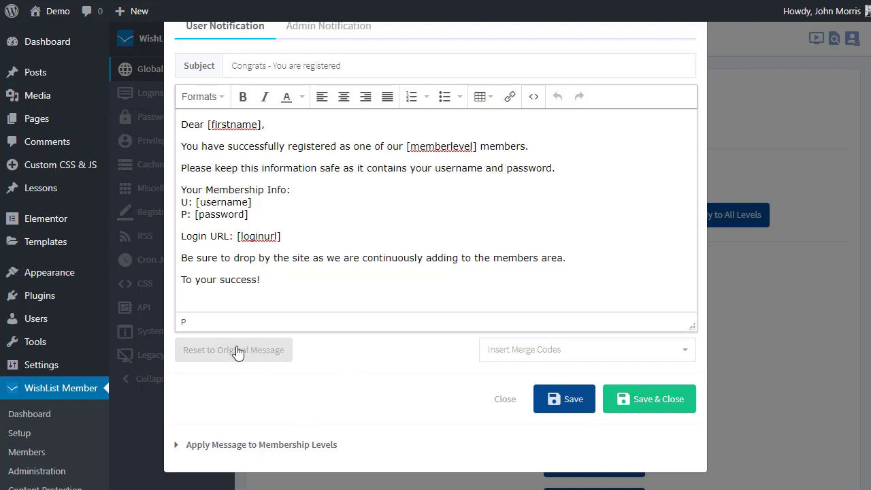
left_click(259, 444)
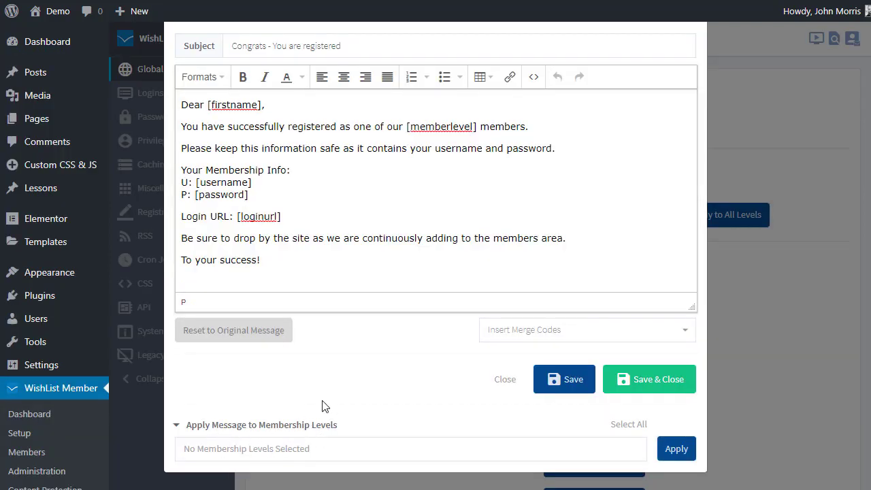
scroll(320, 238, "up", 2)
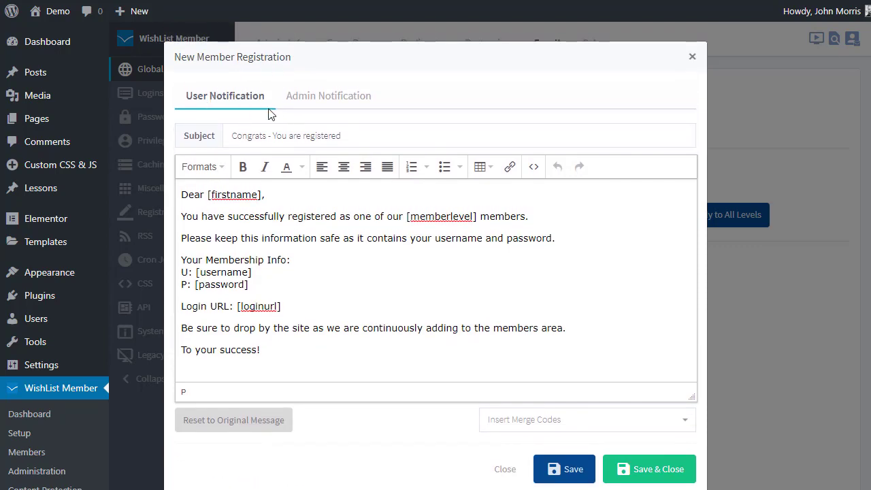
scroll(340, 306, "down", 2)
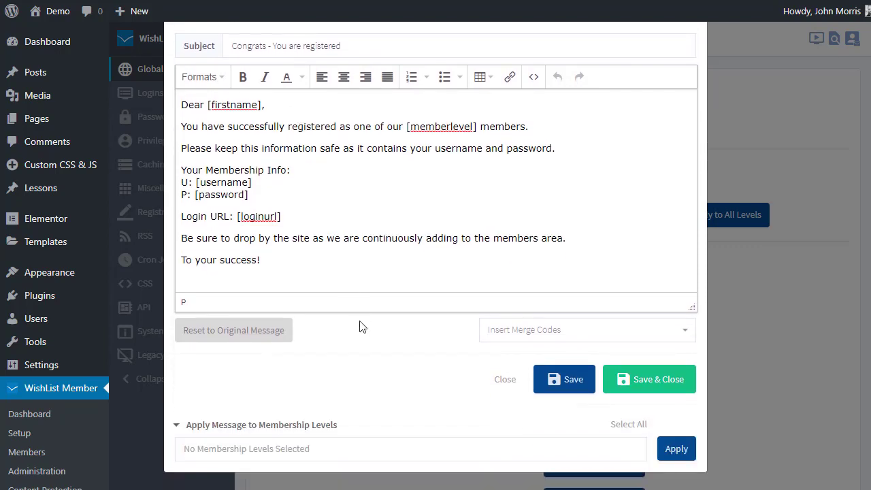
scroll(329, 352, "up", 2)
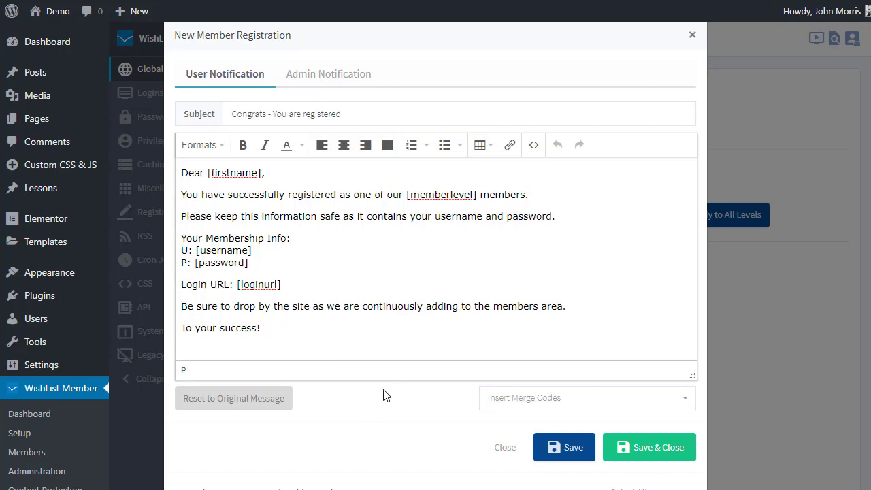
scroll(383, 396, "down", 2)
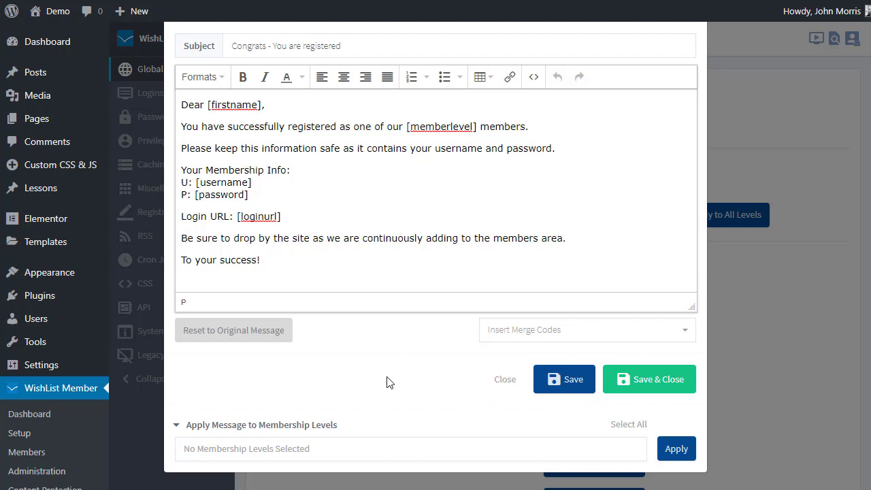
Select Platinum and Gold, extend the selection to all membership levels, and apply the global new member message to them.
left_click(279, 449)
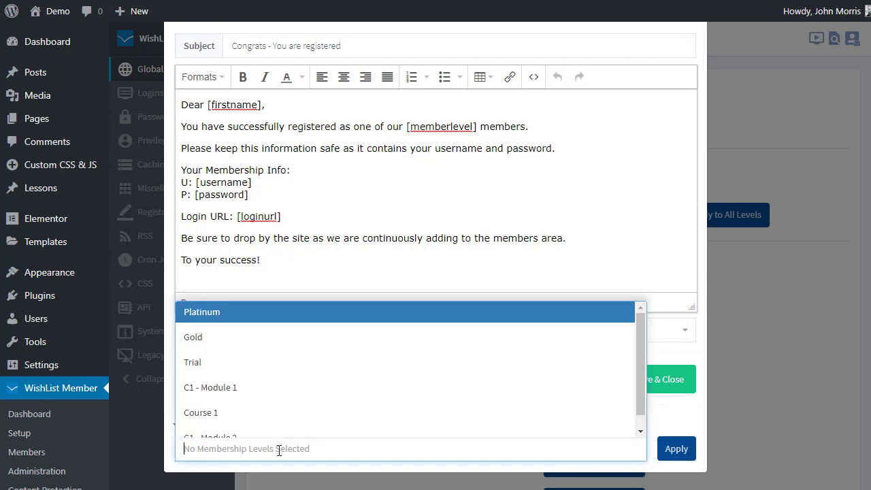
left_click(221, 314)
left_click(288, 456)
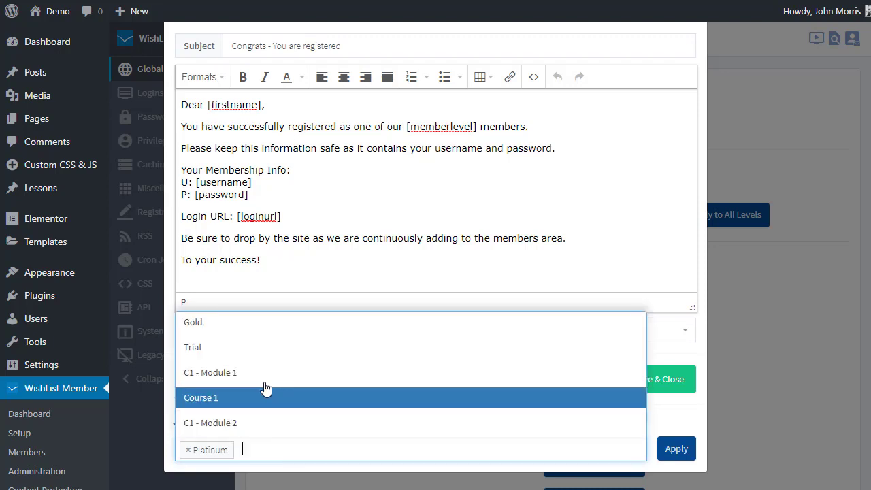
left_click(238, 326)
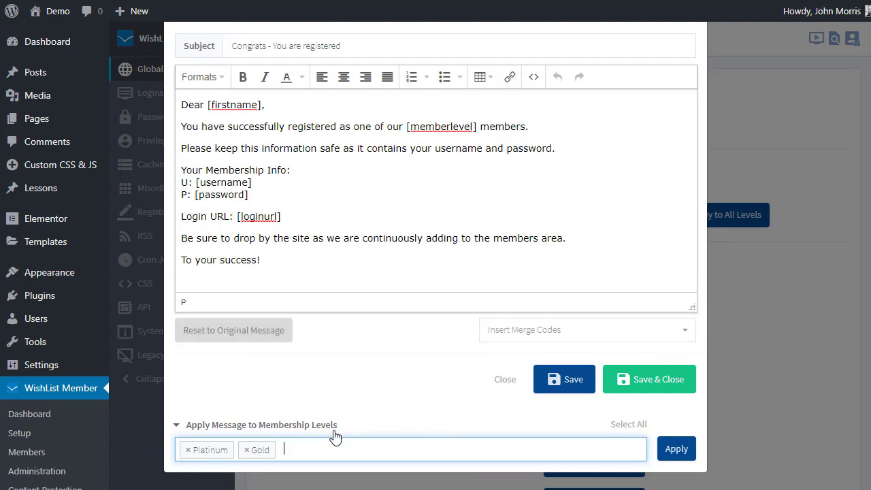
left_click(614, 426)
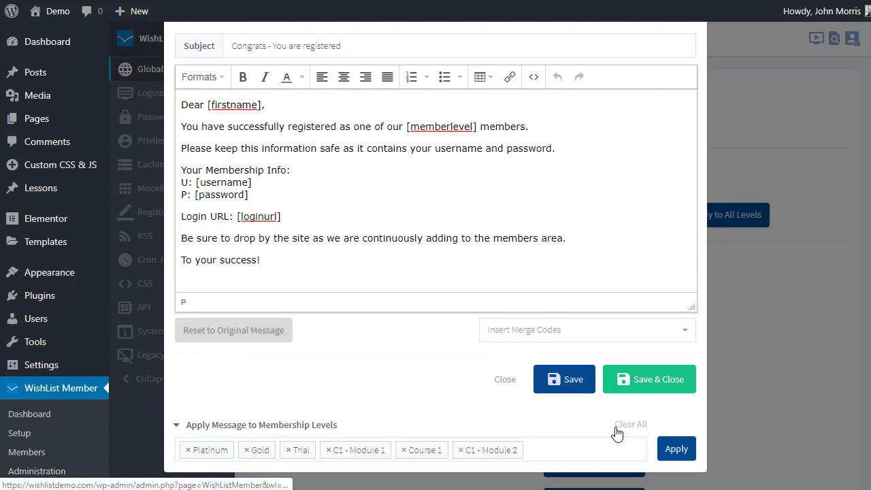
left_click(676, 448)
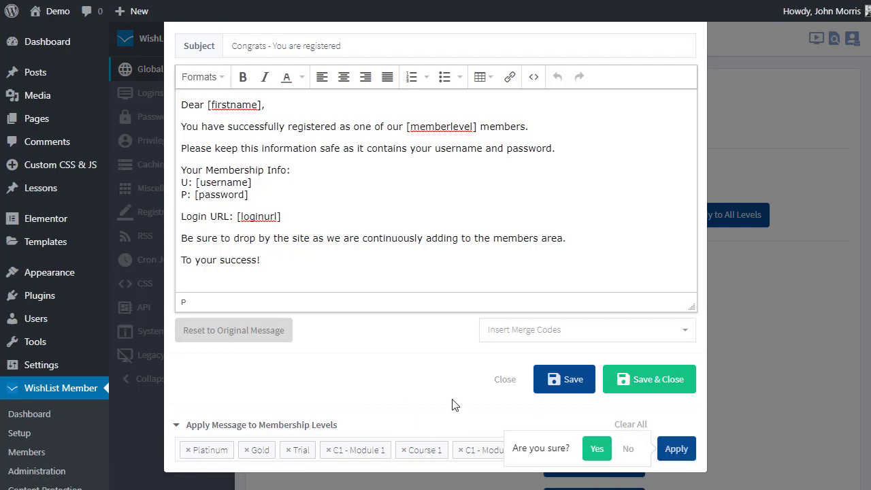
left_click(596, 449)
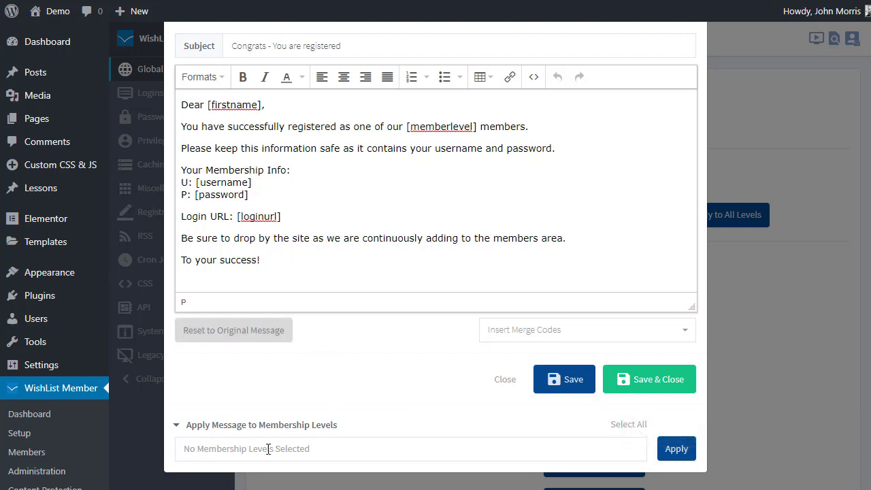
Try out selecting all levels and only Gold, C1 - Module 1 and Course 1 for the message, and close the dialog without applying.
left_click(634, 425)
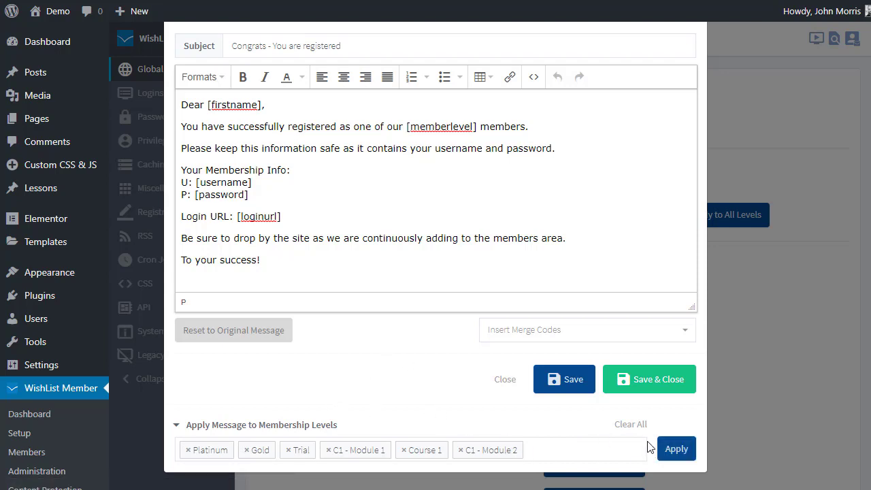
left_click(631, 425)
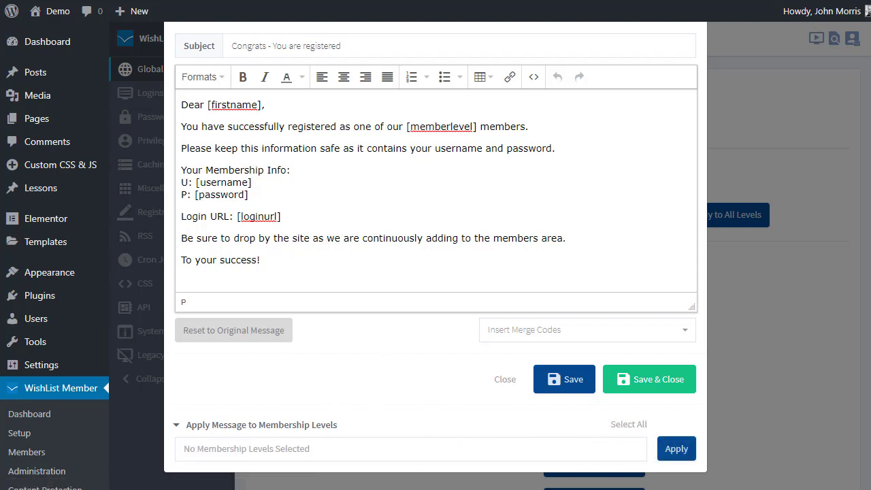
left_click(319, 458)
left_click(226, 335)
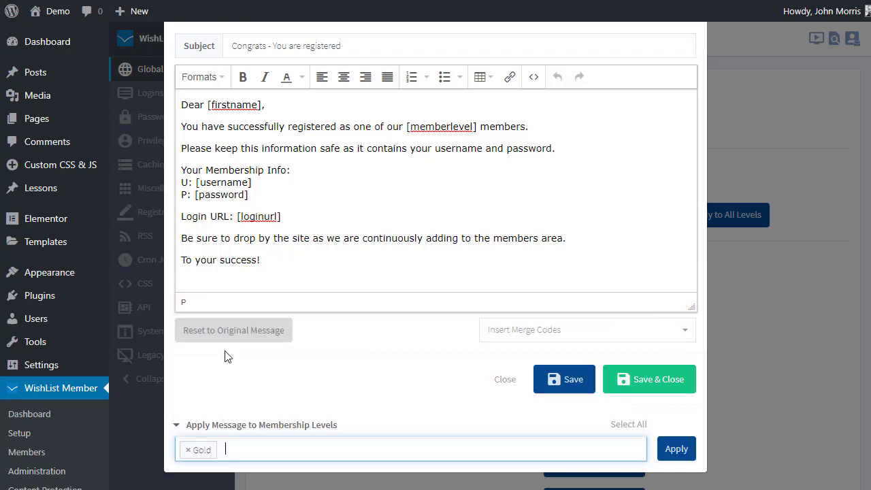
left_click(278, 455)
left_click(237, 397)
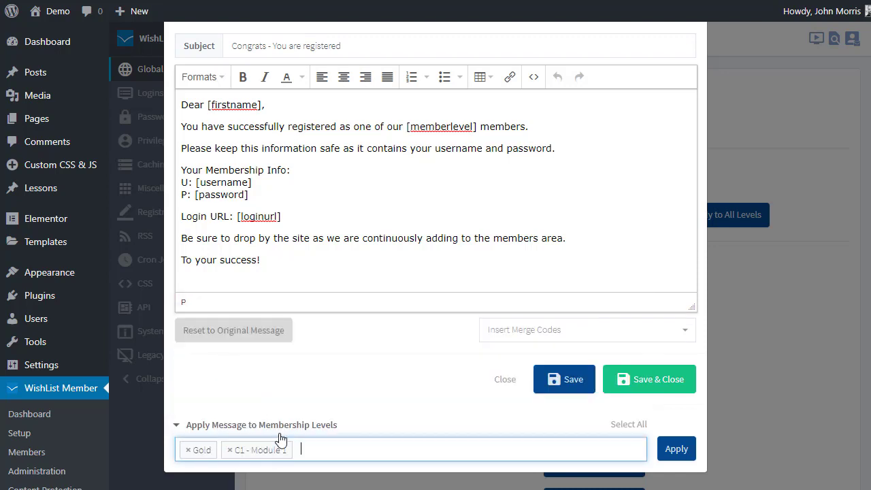
left_click(334, 445)
left_click(264, 405)
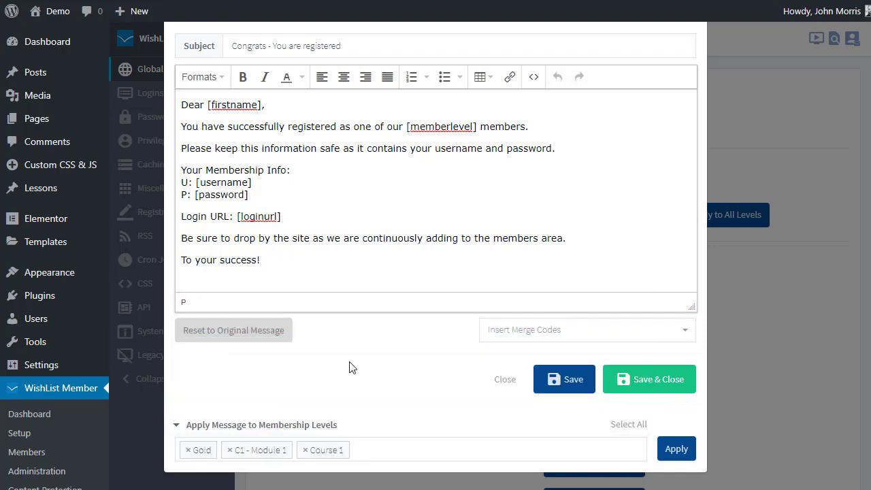
left_click(797, 406)
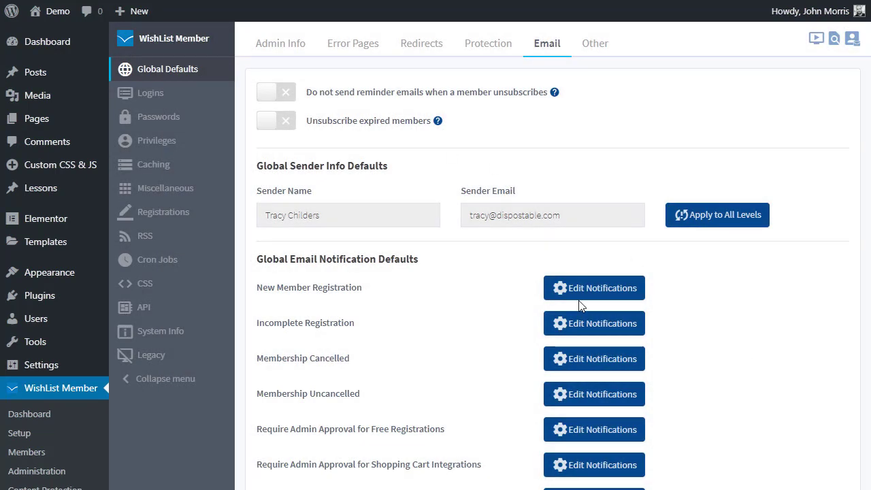